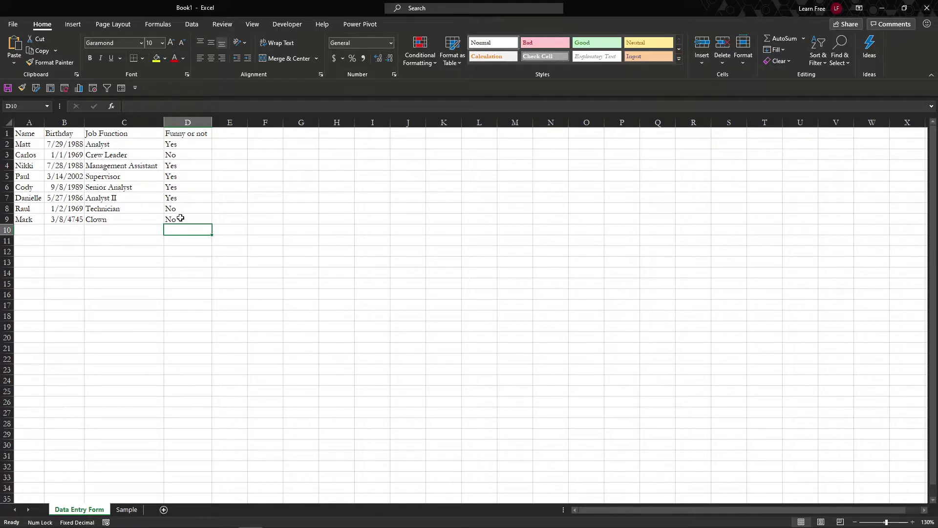
- Convert the data range A1:D9 into a table with headers
left_click(109, 179)
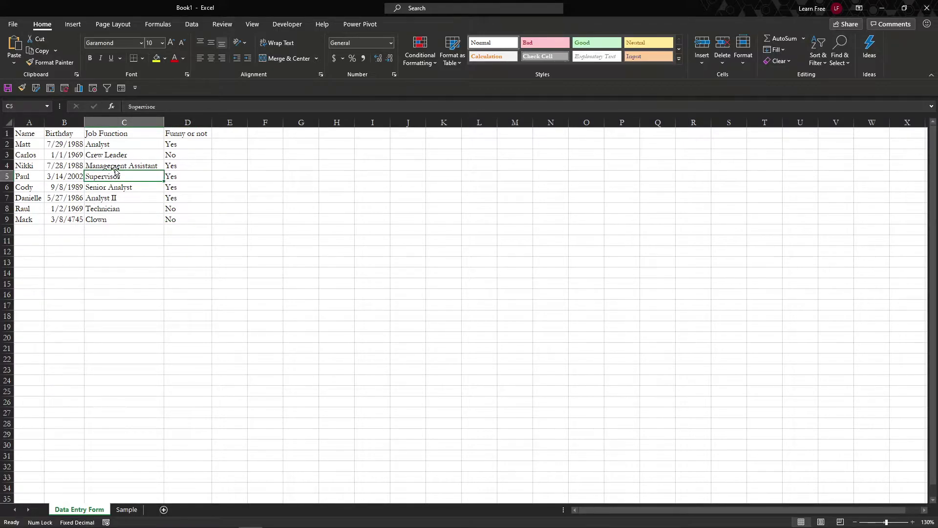
left_click(58, 162)
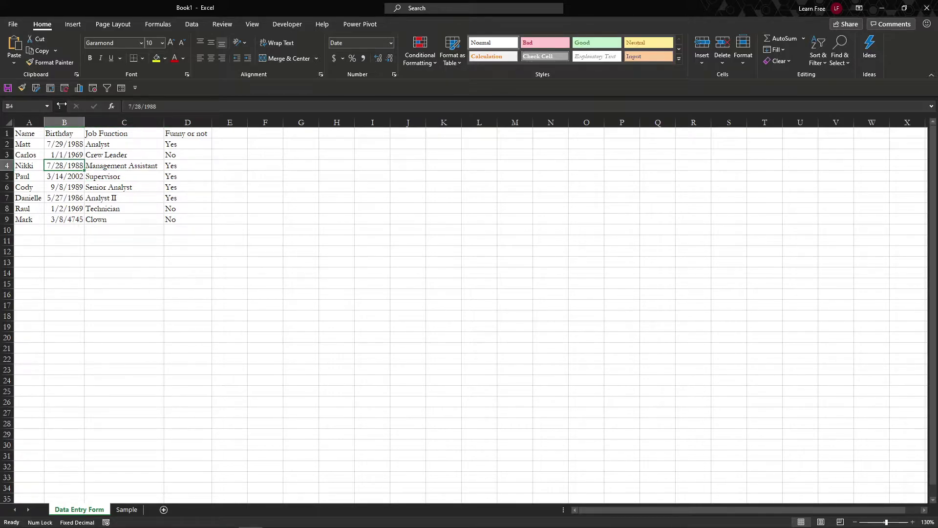
left_click(185, 153)
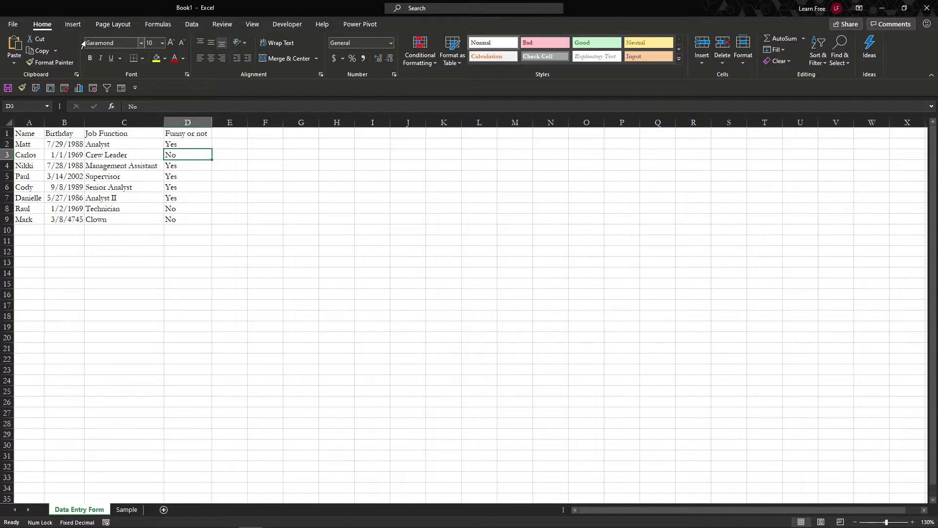
left_click(73, 25)
left_click(84, 55)
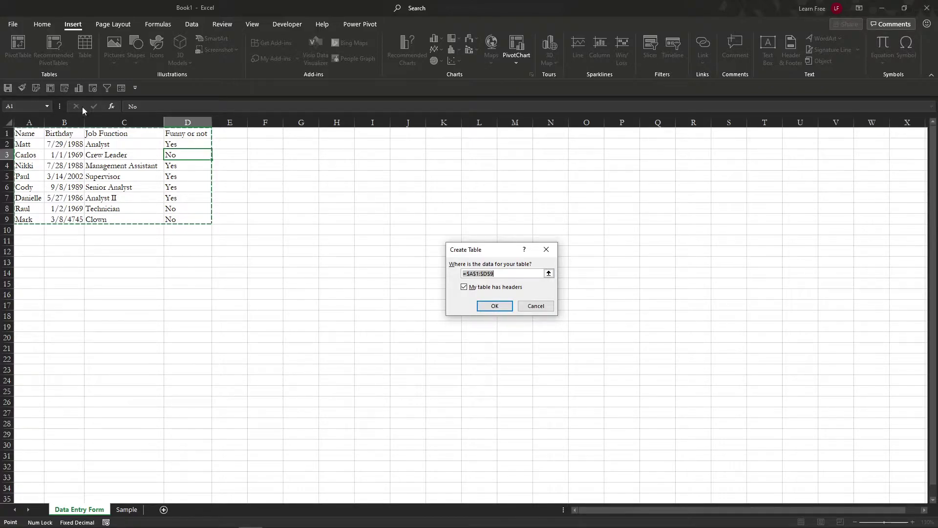
left_click(504, 308)
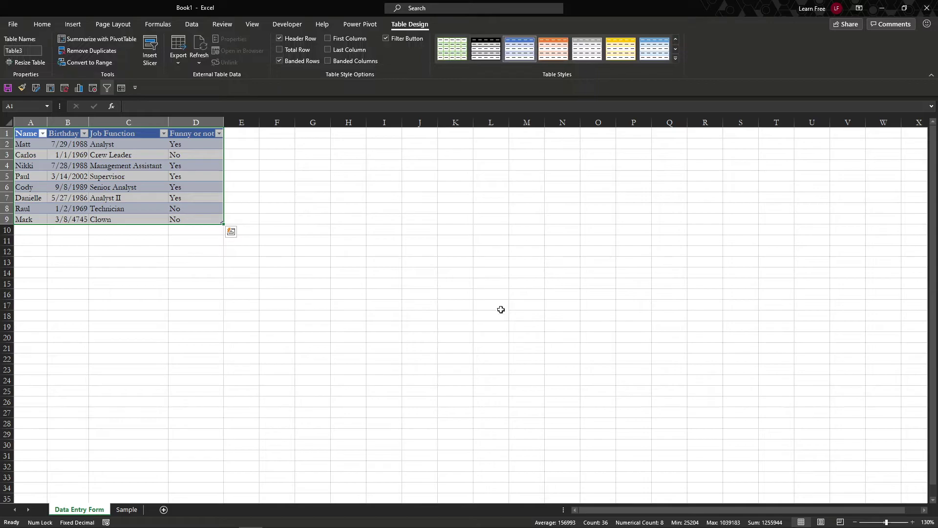
left_click(126, 184)
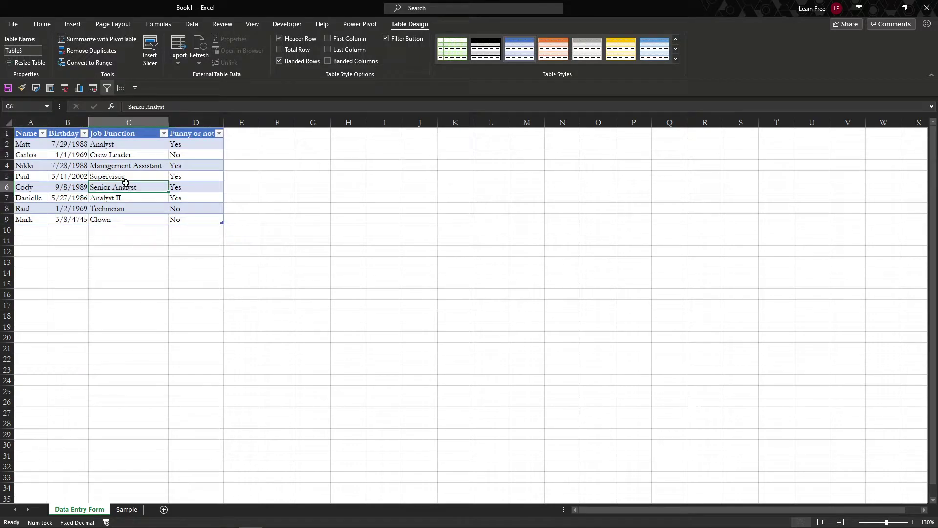
left_click(183, 188)
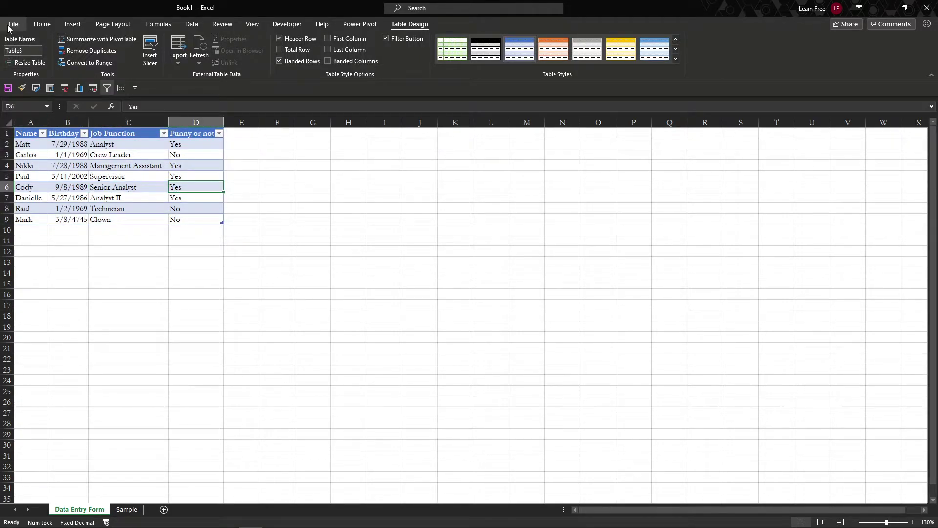
- Open the Quick Access Toolbar customization, list the Commands Not in the Ribbon, and select the Form command
left_click(139, 89)
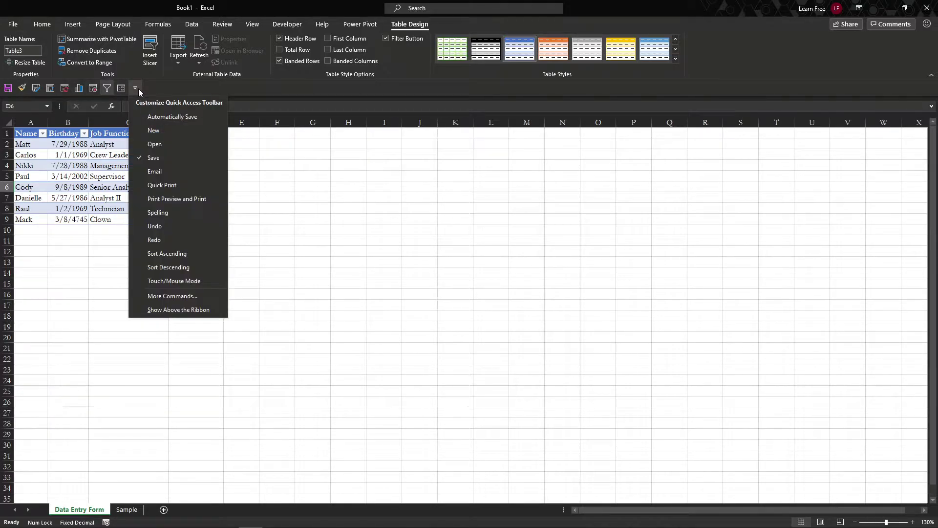
left_click(180, 297)
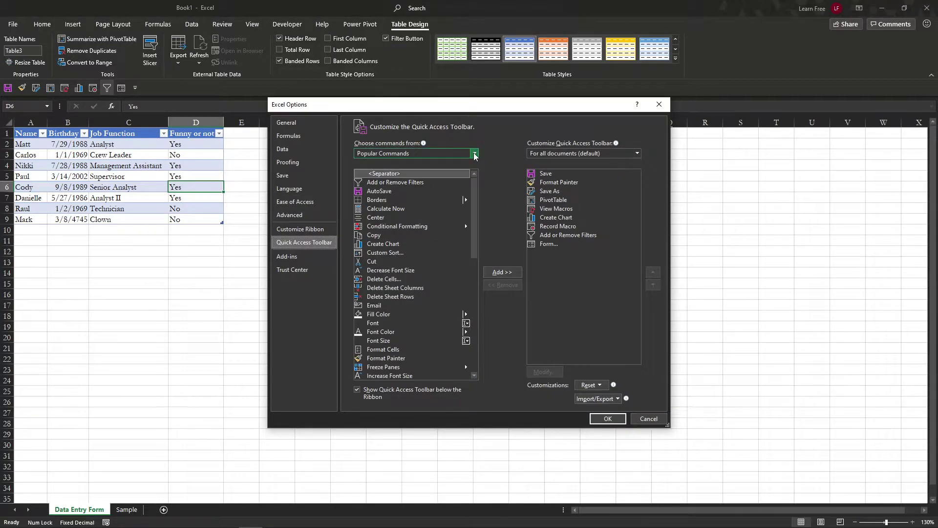
left_click(474, 153)
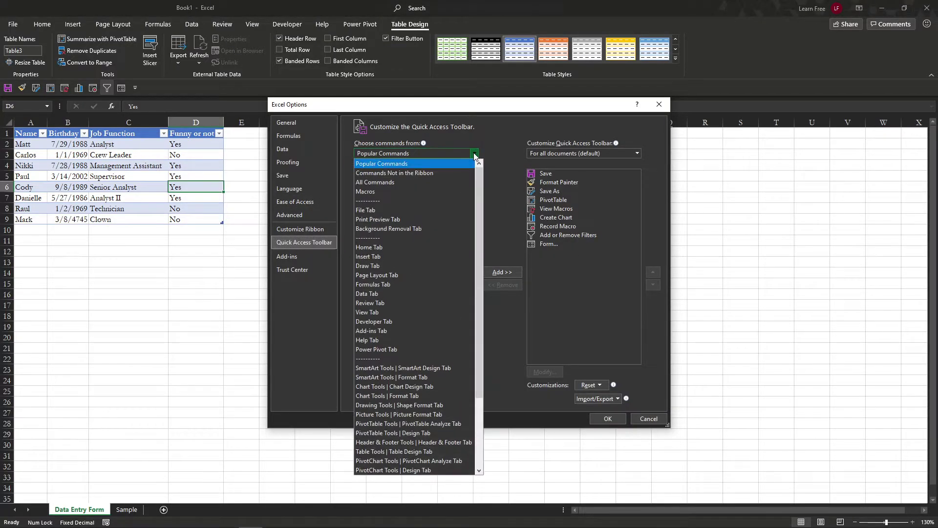
left_click(439, 173)
scroll(426, 253, "down", 15)
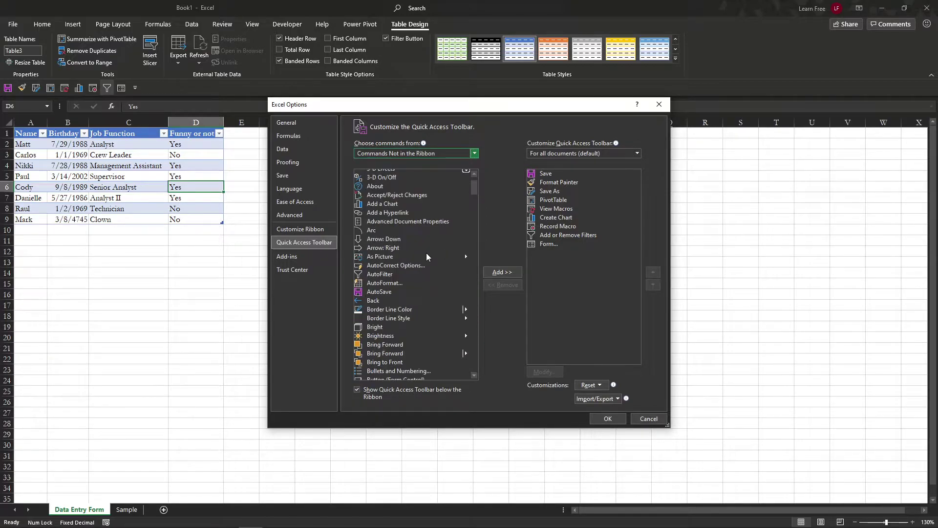
scroll(426, 253, "down", 10)
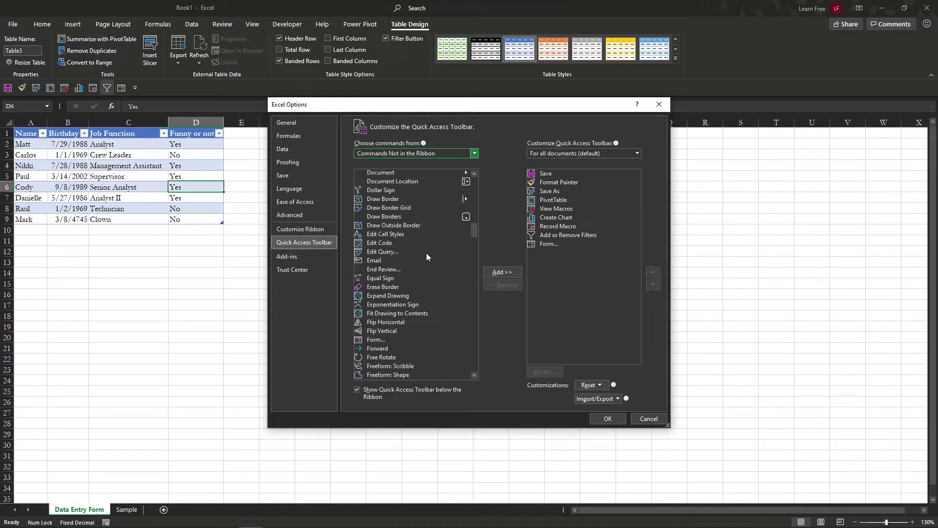
left_click(414, 278)
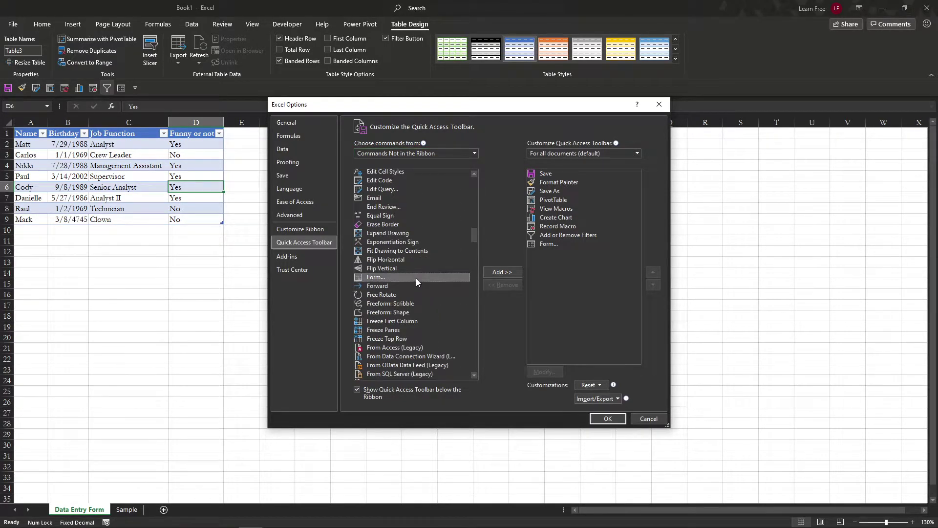
- Remove the existing Form command from the Quick Access Toolbar, add it back, and apply the customization
left_click(556, 243)
left_click(500, 285)
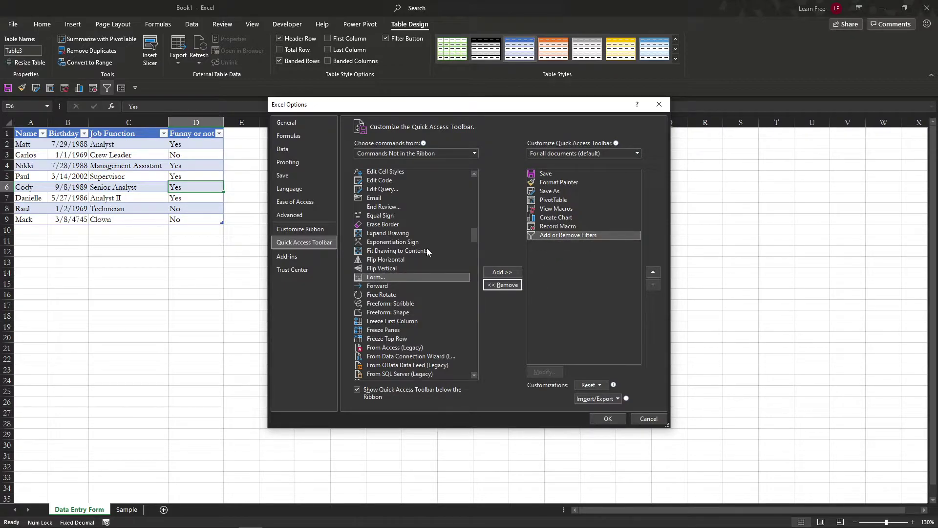
left_click(427, 249)
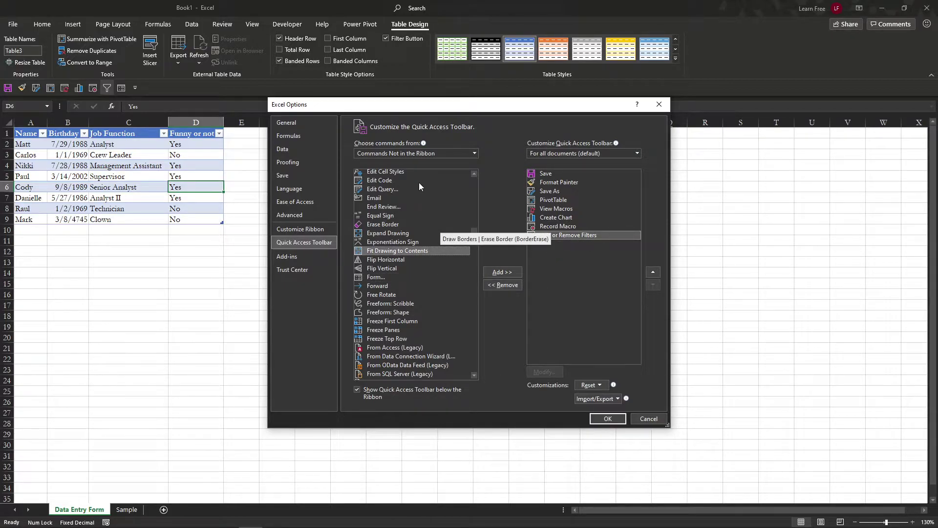
left_click(395, 279)
left_click(502, 273)
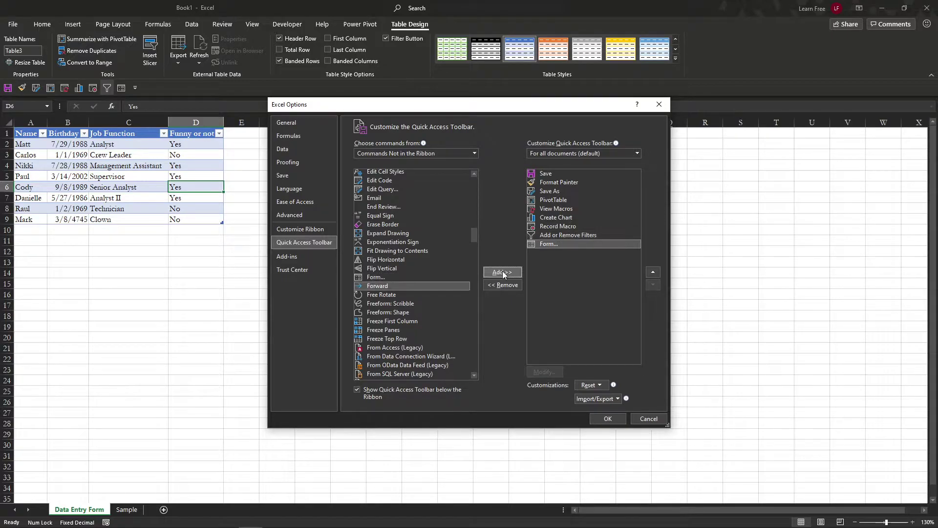
left_click(606, 419)
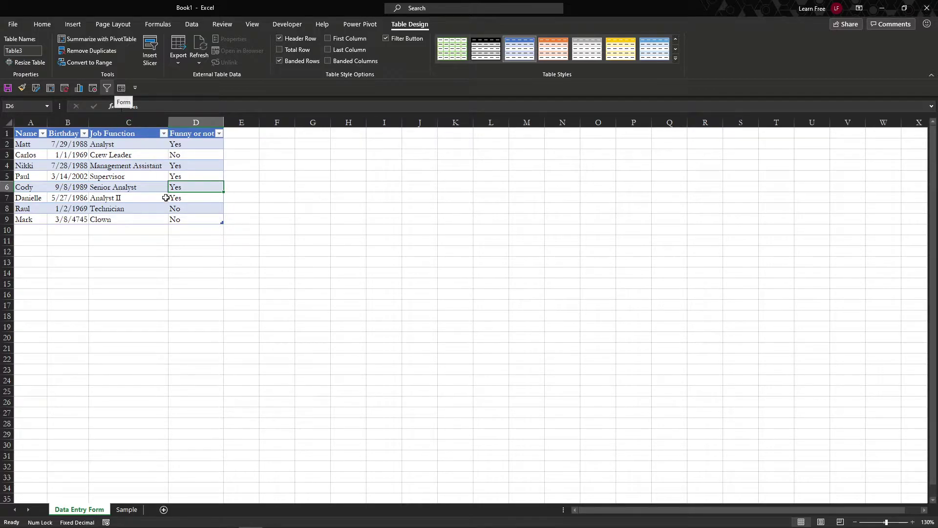
- Open the data entry form for the table and browse forward to the fifth record
left_click(46, 211)
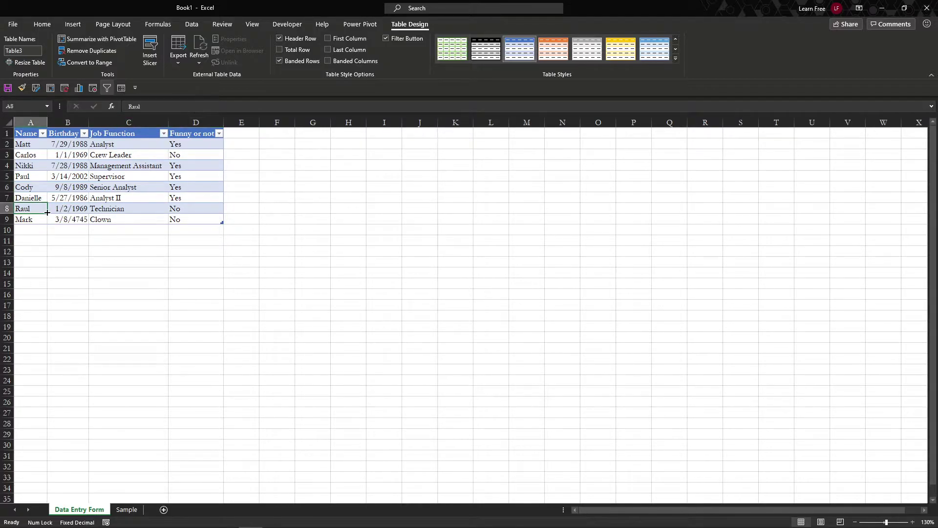
left_click(121, 91)
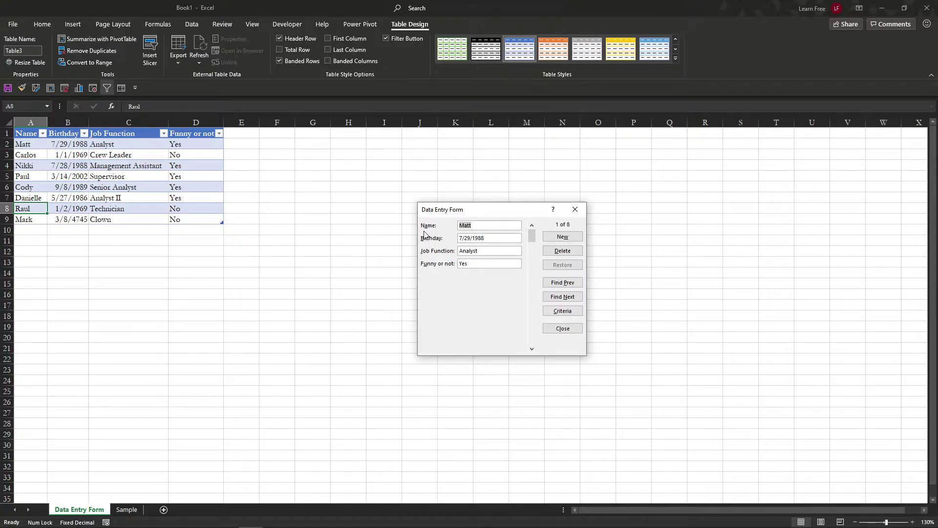
left_click(578, 298)
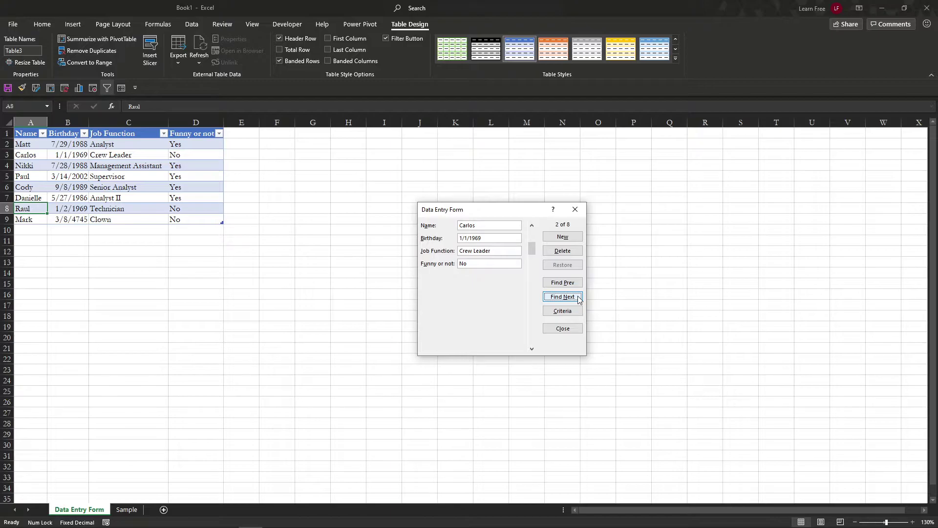
left_click(579, 300)
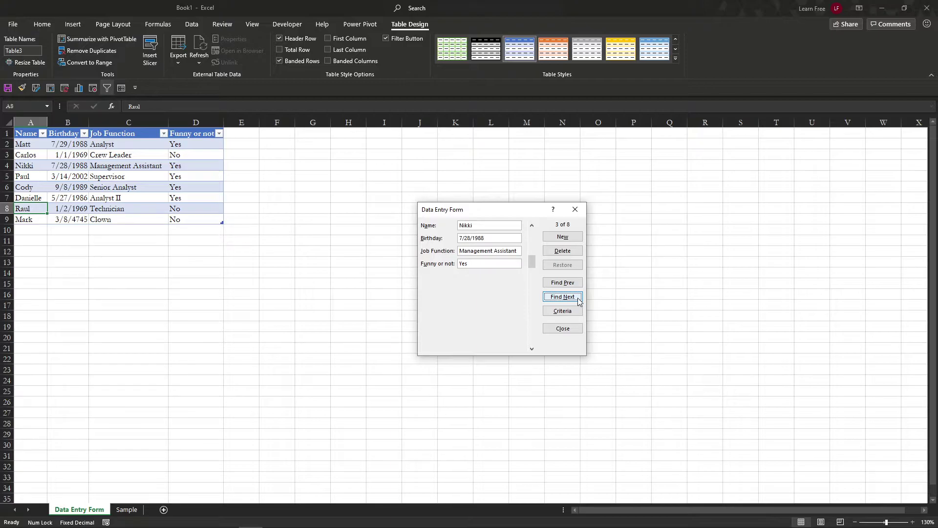
left_click(580, 300)
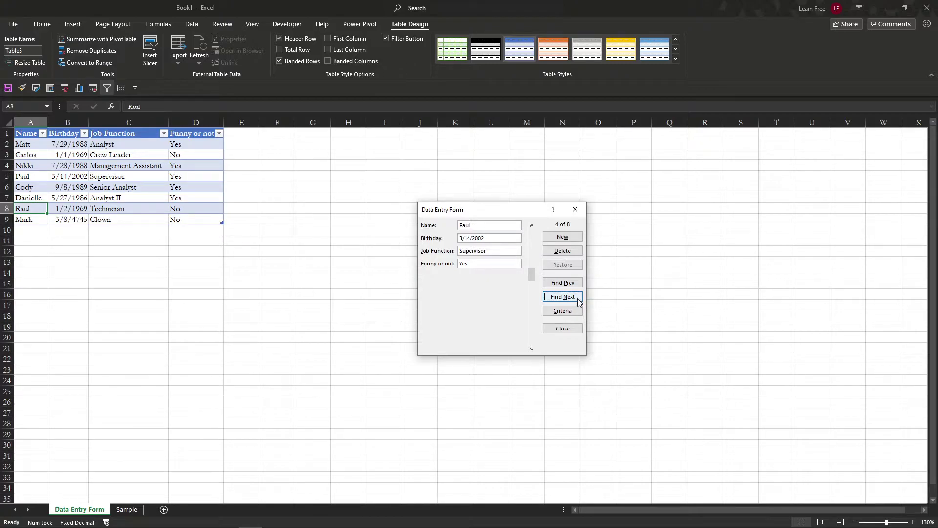
left_click(579, 301)
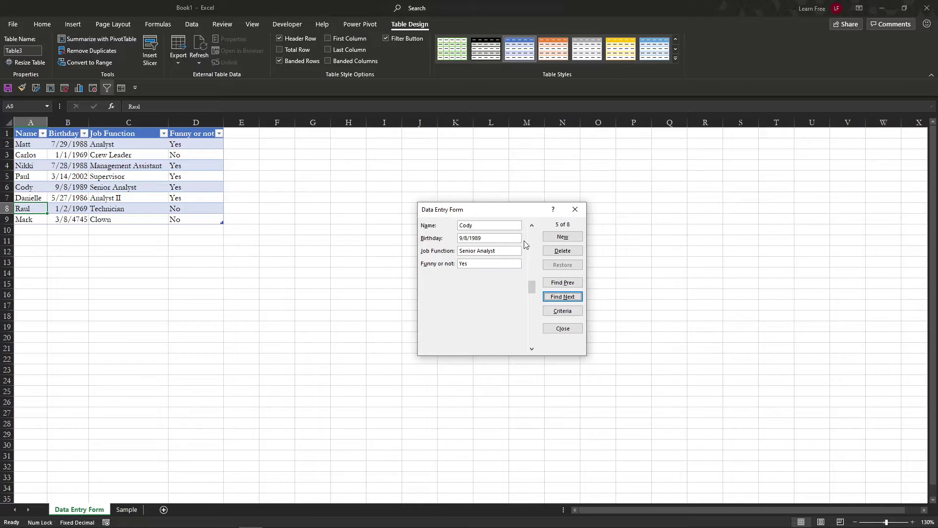
- Add a new form record for Joan Rivers with a birthday, job function Host, and Funny or not set to Somewhat
left_click(549, 240)
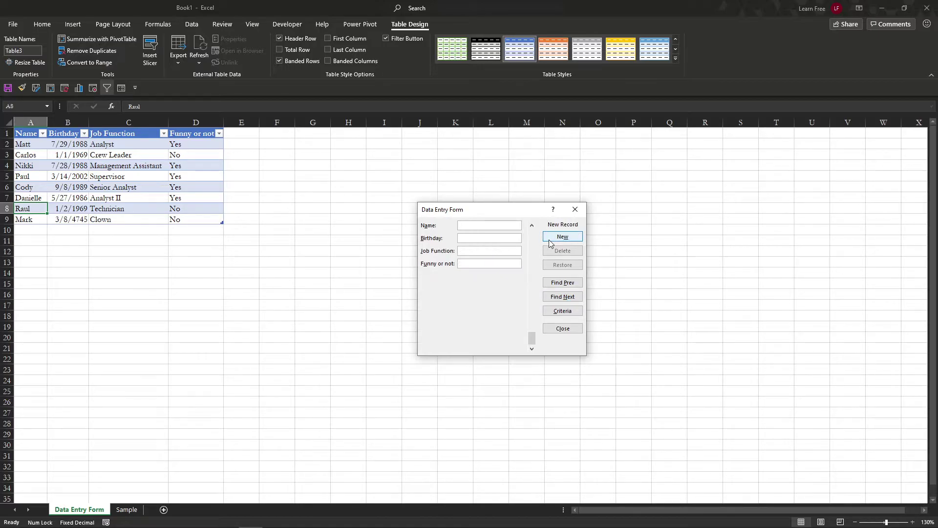
type("Joan Rivers12/31/")
type("Host")
key("Tab")
type("Somewha")
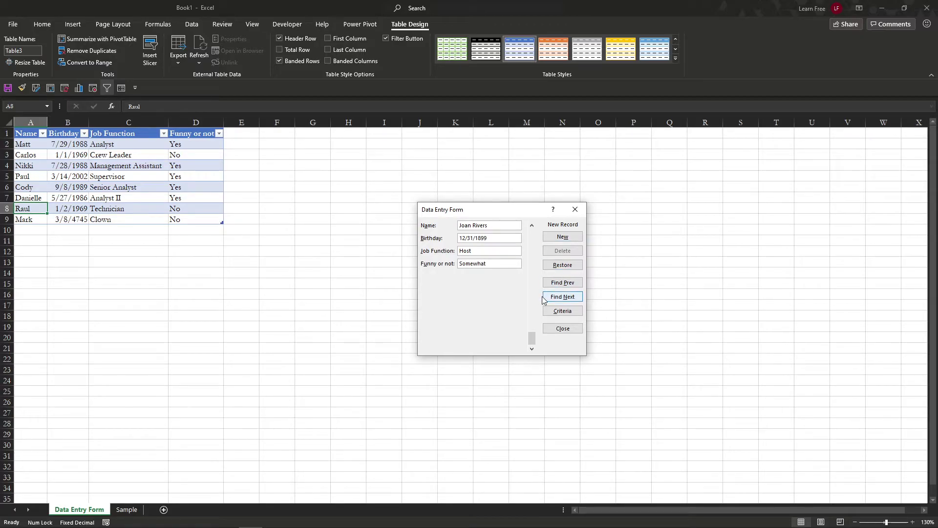
left_click(547, 240)
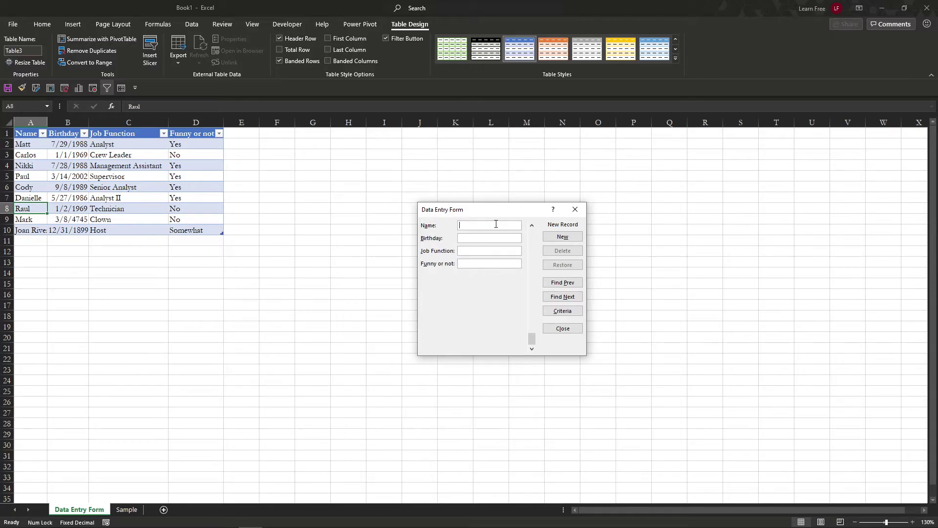
- Enter the next person's full name and birthday in the blank form record
type("Joe W. Hou")
key("Tab")
type("01/03/1908")
key("shift+Tab")
key("Right")
key("BackSpace")
type("08")
key("BackSpace")
key("BackSpace")
type("809")
- Set the new record's job function to S. Keeper and Funny or not to No, and add it to the table
type("S. Keeper")
type("No")
type("ked")
key("BackSpace")
key("BackSpace")
key("BackSpace")
key("BackSpace")
key("BackSpace")
left_click(563, 237)
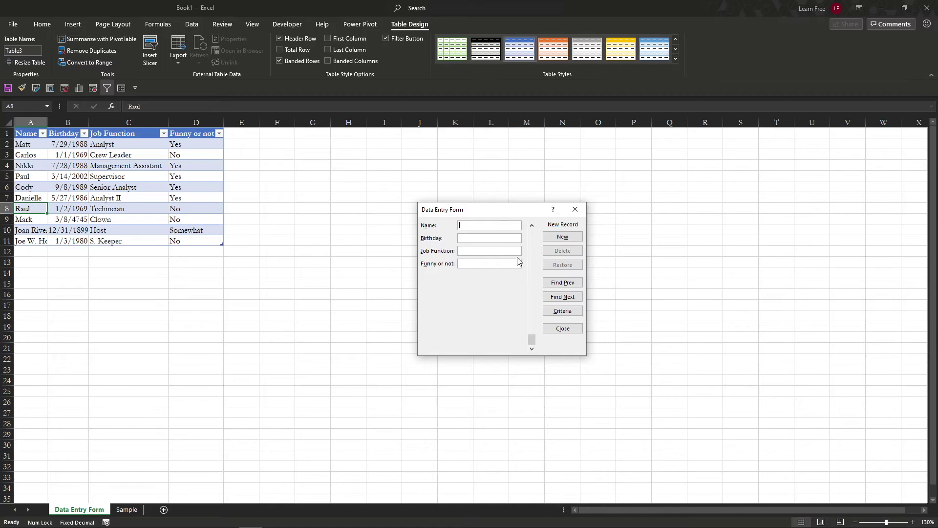
- Browse the form records backward to the first one and forward again to the fourth
left_click(574, 284)
left_click(575, 288)
left_click(575, 289)
left_click(576, 288)
left_click(575, 288)
left_click(575, 288)
left_click(576, 289)
left_click(575, 288)
left_click(575, 288)
left_click(572, 285)
left_click(574, 298)
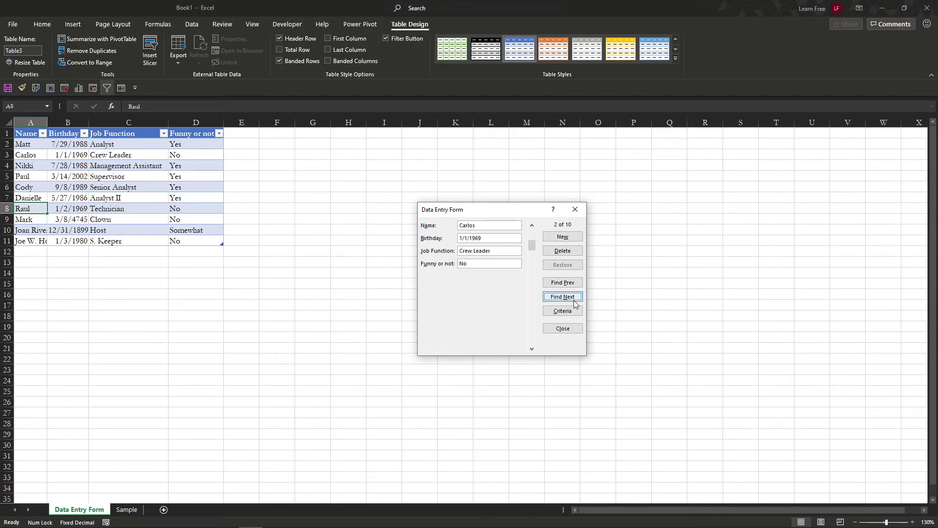
left_click(574, 299)
left_click(575, 300)
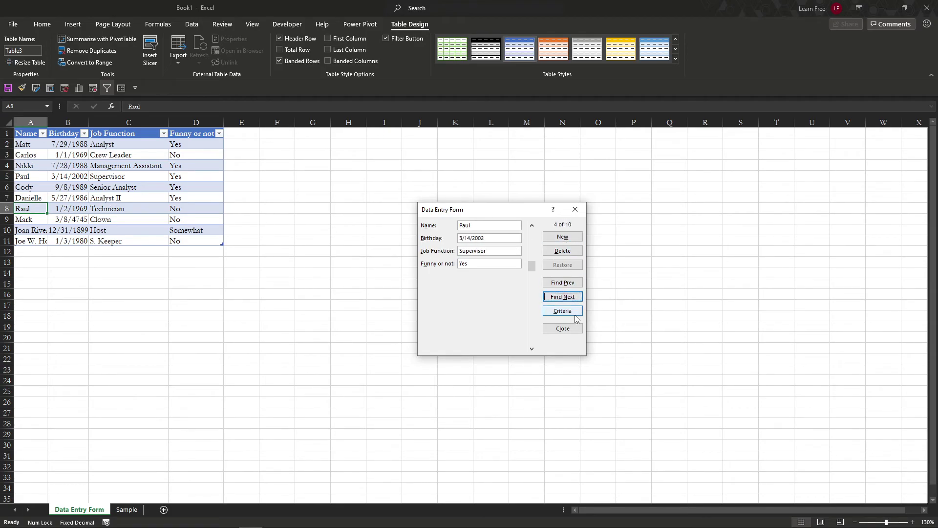
- Set the form search criterion Funny or not to "no" and go through the matching records forward and backward
left_click(575, 313)
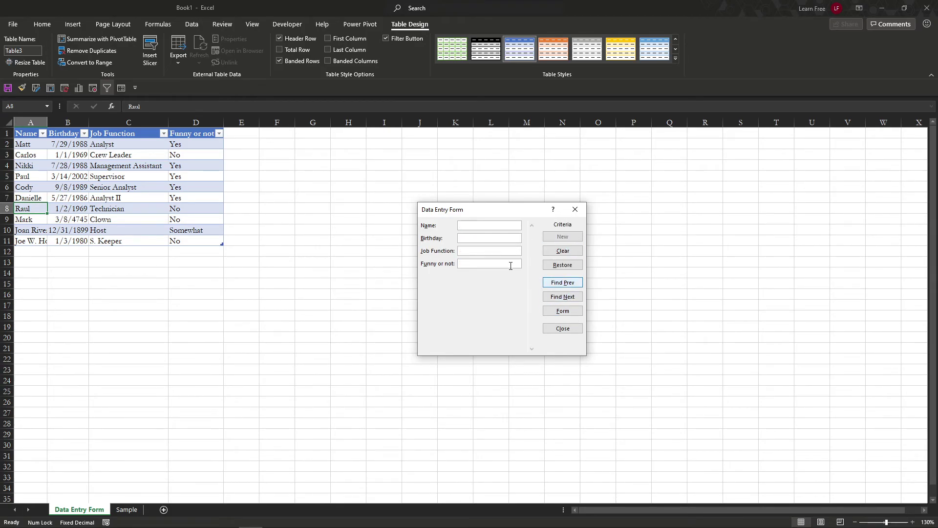
left_click(492, 263)
type("no")
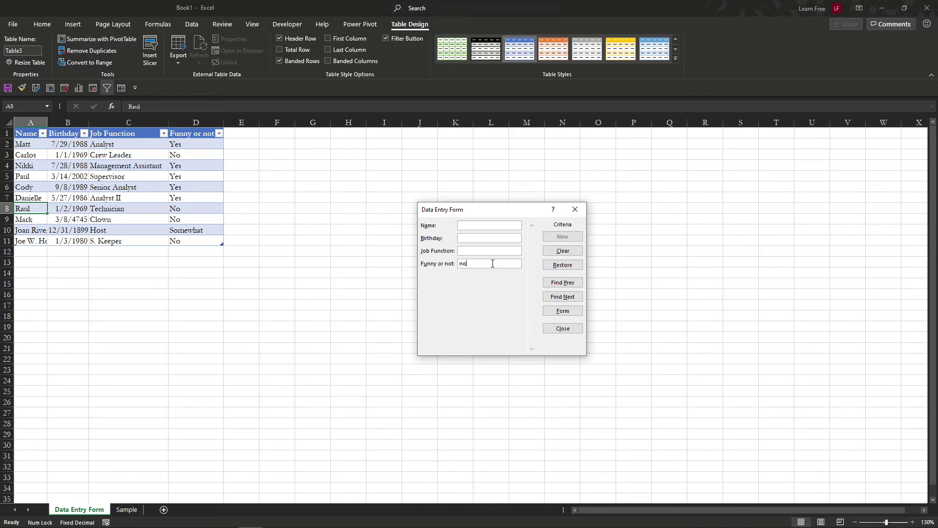
left_click(560, 298)
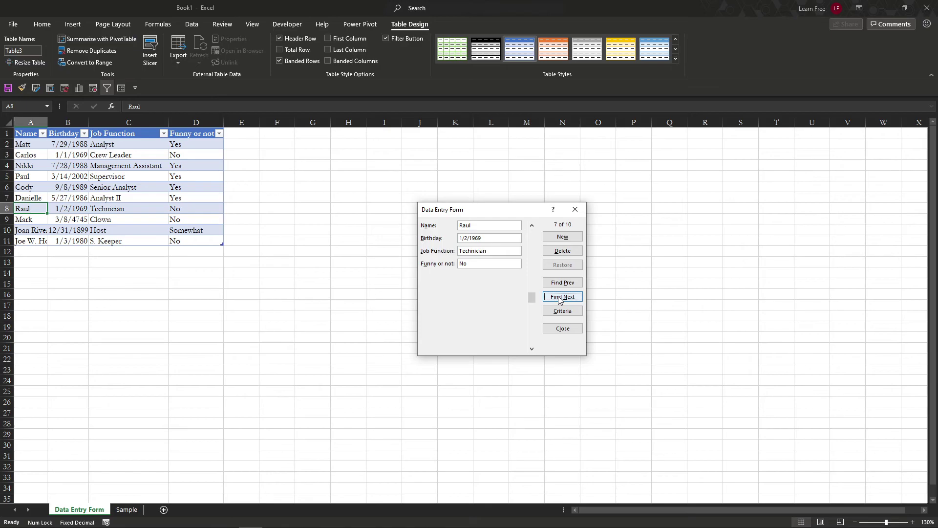
double_click(560, 298)
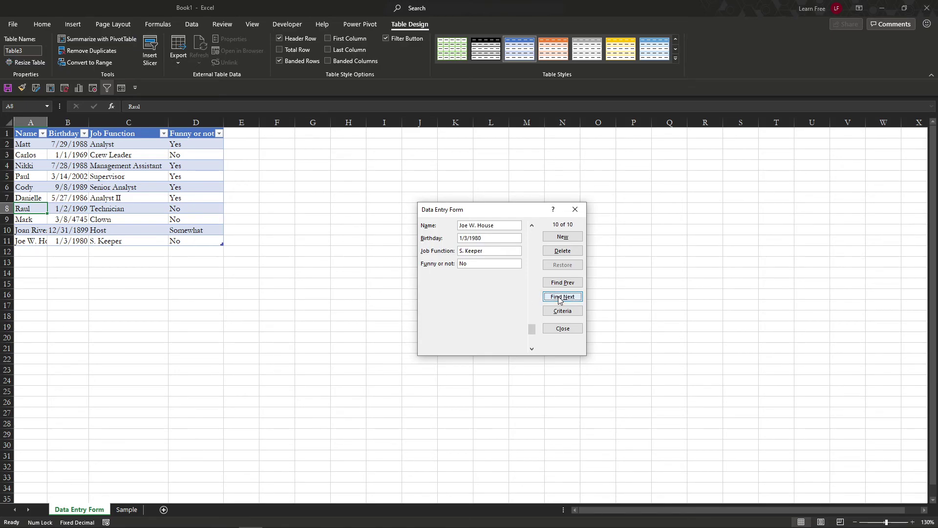
left_click(560, 287)
left_click(560, 287)
left_click(560, 287)
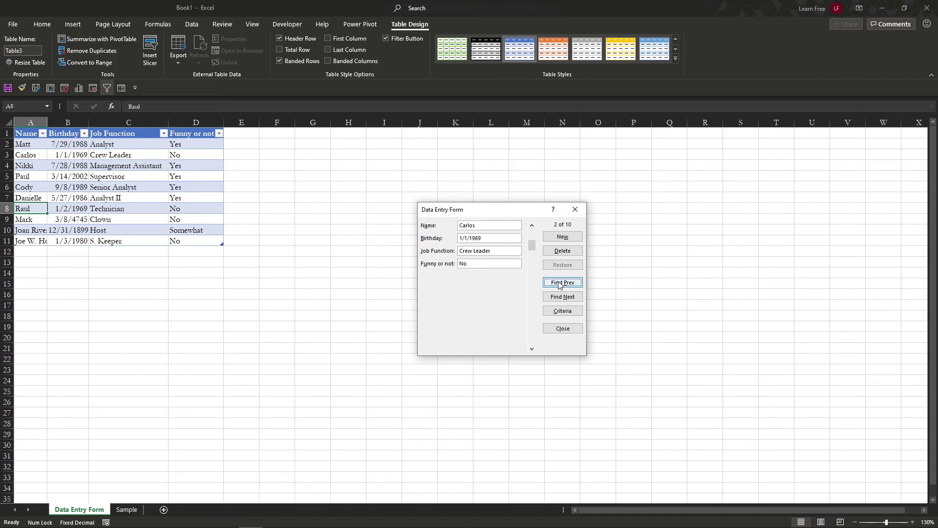
- Close the data entry form, select cell D6 in the table, and reopen the form
left_click(575, 209)
left_click(180, 200)
left_click(279, 198)
left_click(205, 186)
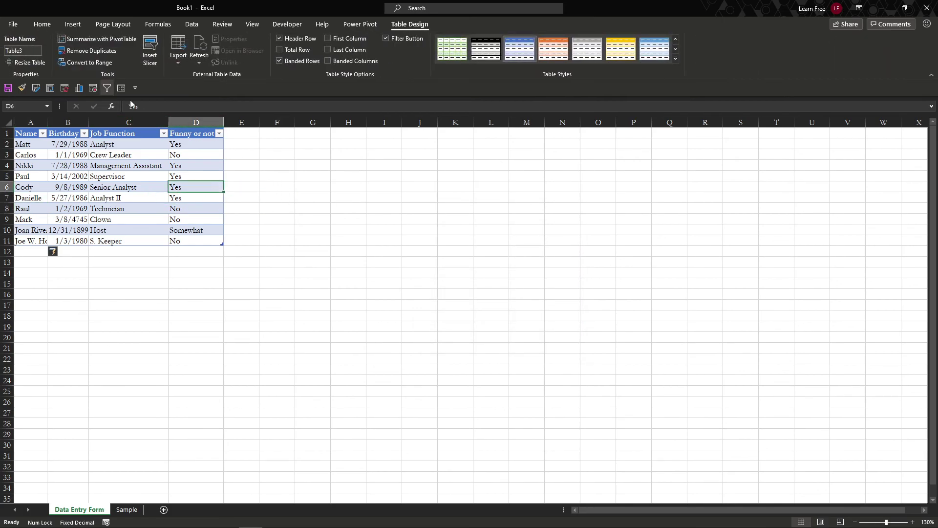
left_click(121, 88)
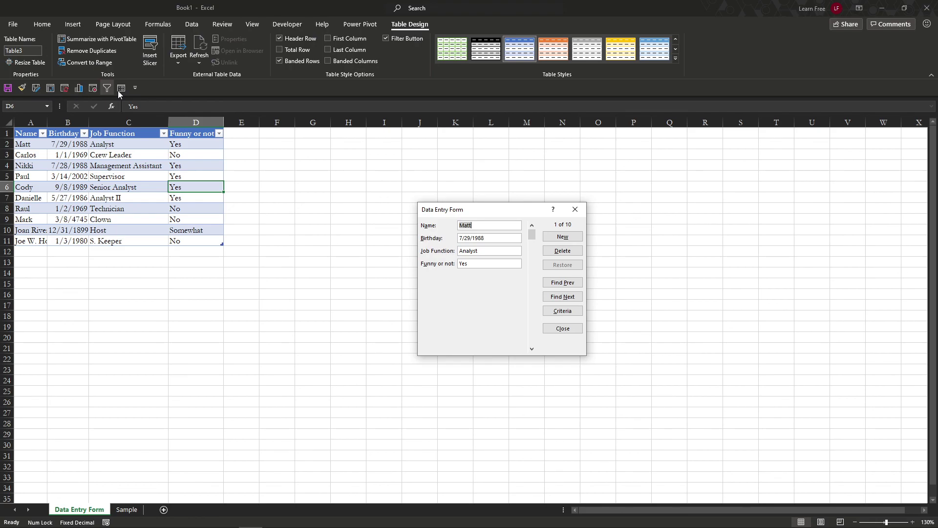